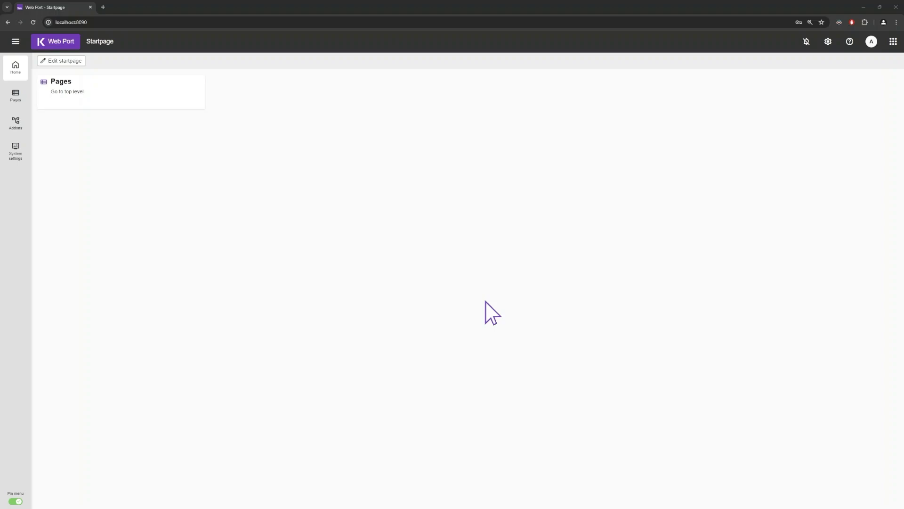
# Step: Create a folder named Ventilation at the top level of the pages
pyautogui.press('Return')
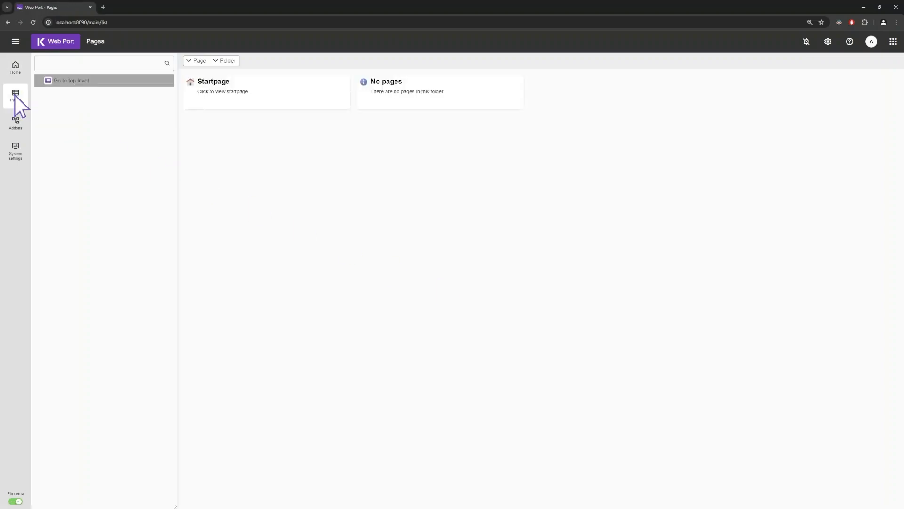
pyautogui.click(223, 60)
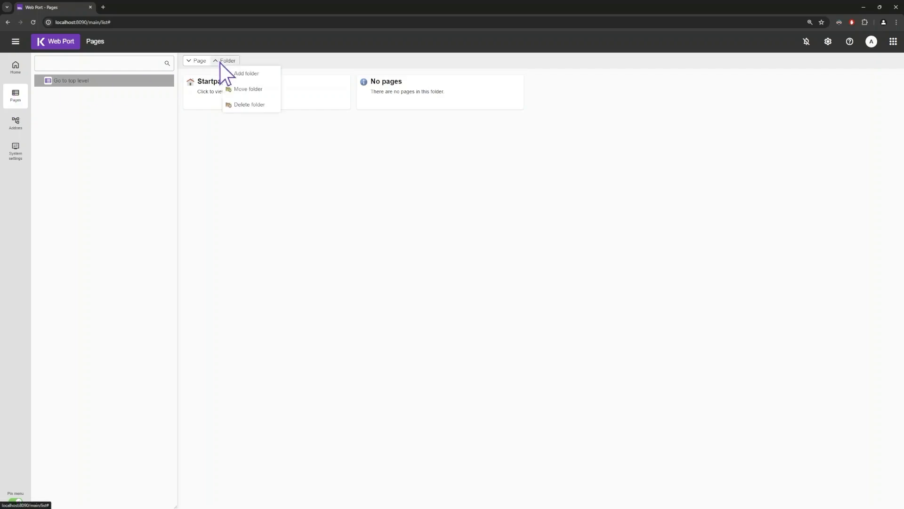
pyautogui.click(246, 74)
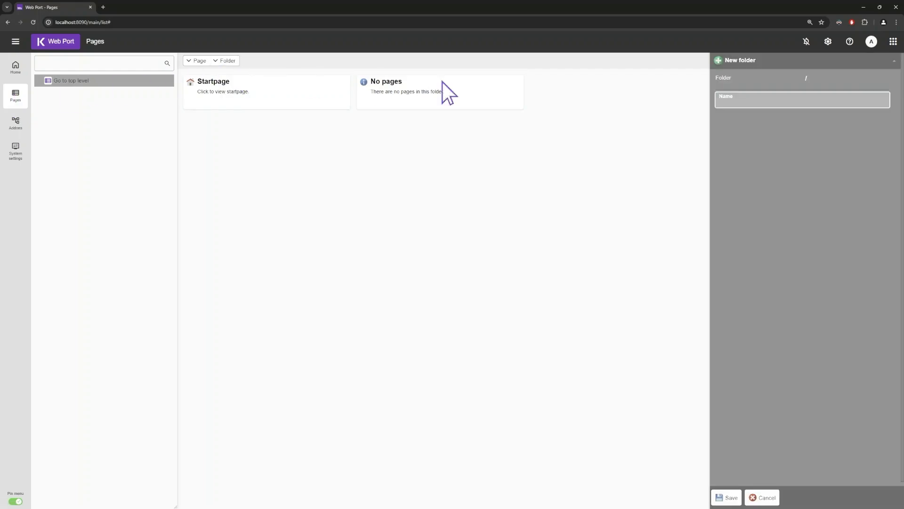
pyautogui.write('Ventilation')
pyautogui.click(728, 497)
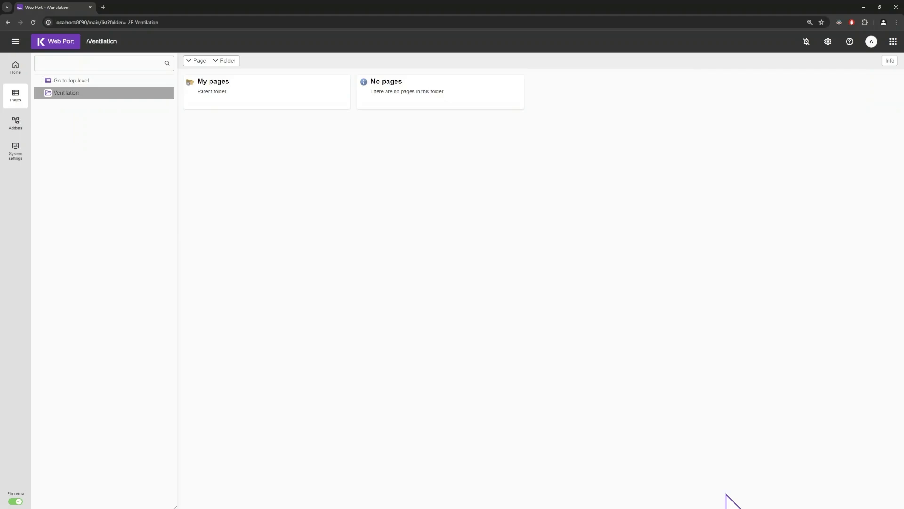
# Step: Add a Web Port page (.wpp) named LB01 in the Ventilation folder
pyautogui.click(192, 61)
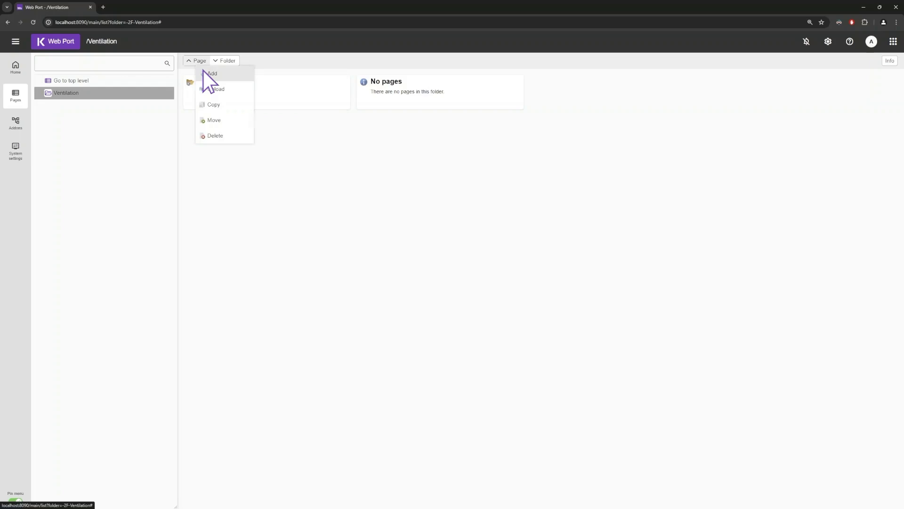
pyautogui.click(210, 74)
pyautogui.write('LB01')
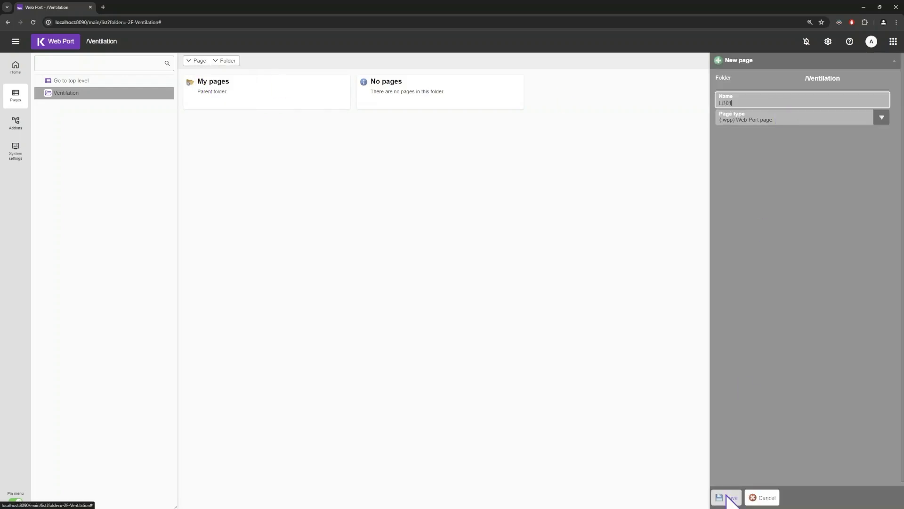
pyautogui.click(727, 498)
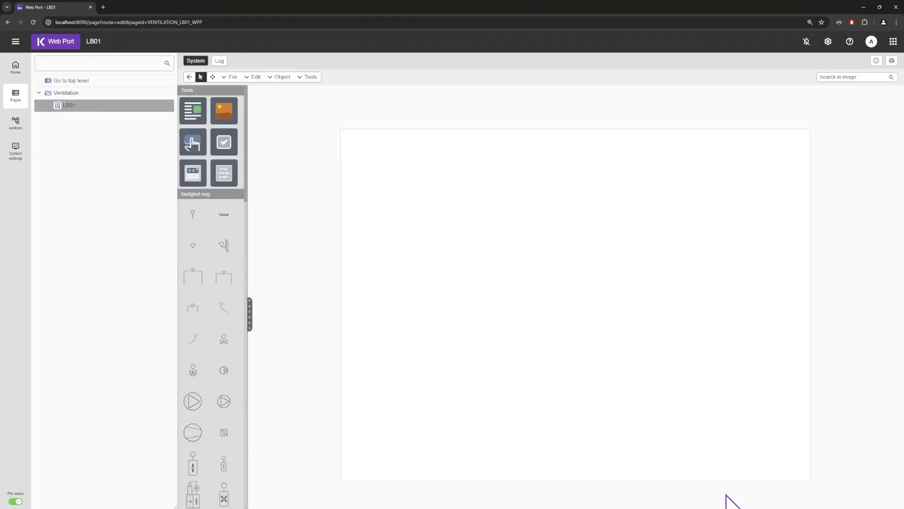
pyautogui.scroll(-15, 201, 185)
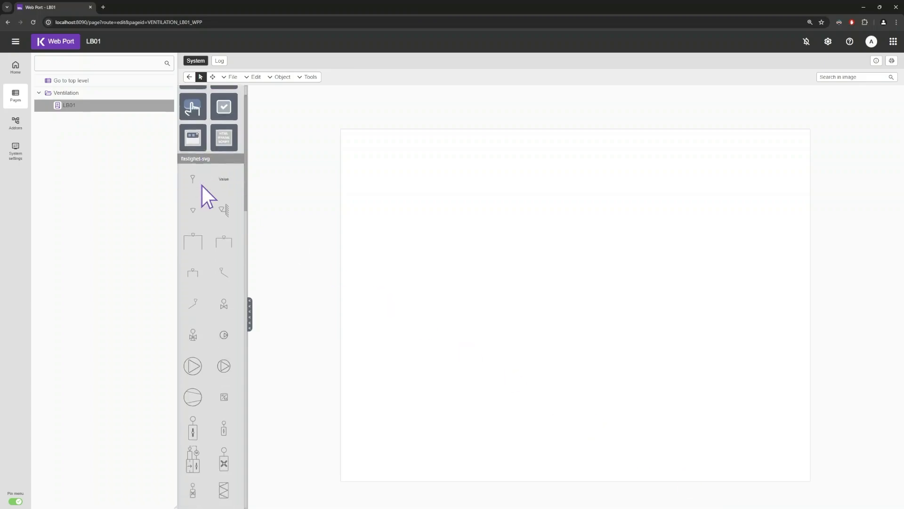
pyautogui.scroll(-5, 202, 185)
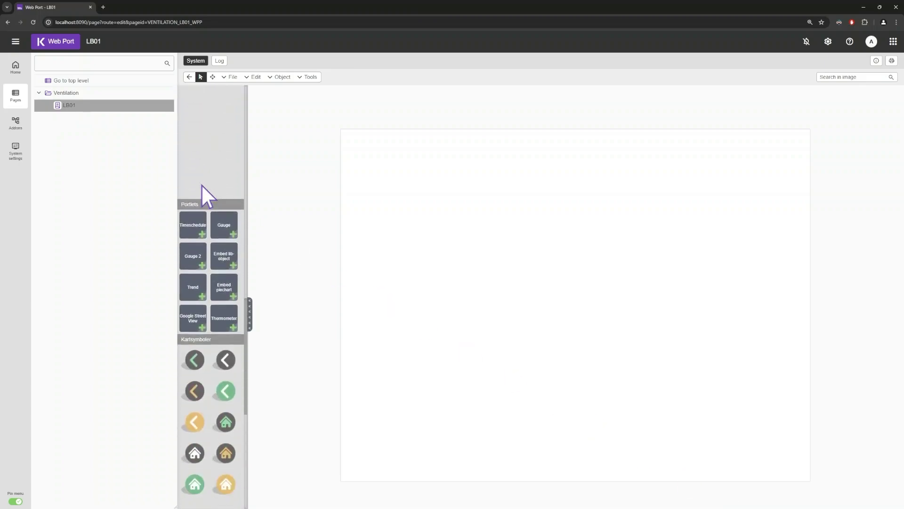
pyautogui.scroll(5, 202, 185)
pyautogui.scroll(20, 202, 185)
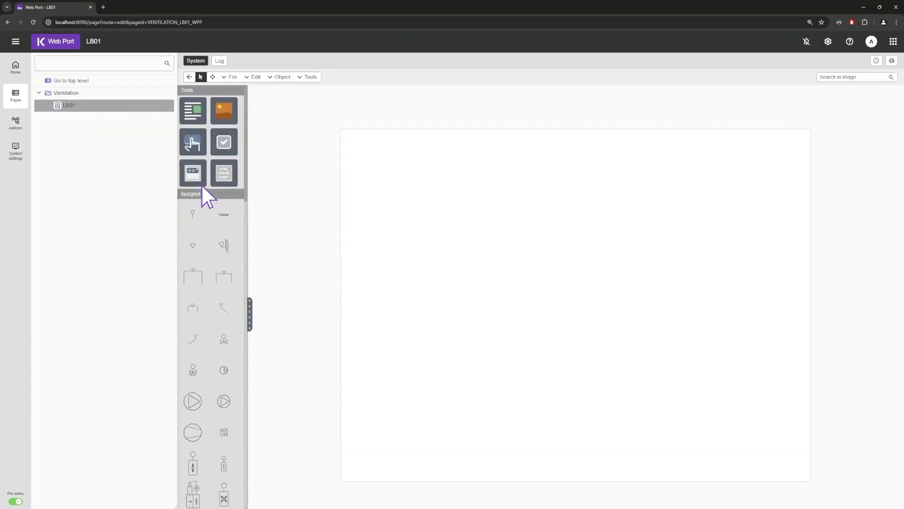
# Step: Set both the alias and the prefix to LB01 in the page settings
pyautogui.click(224, 77)
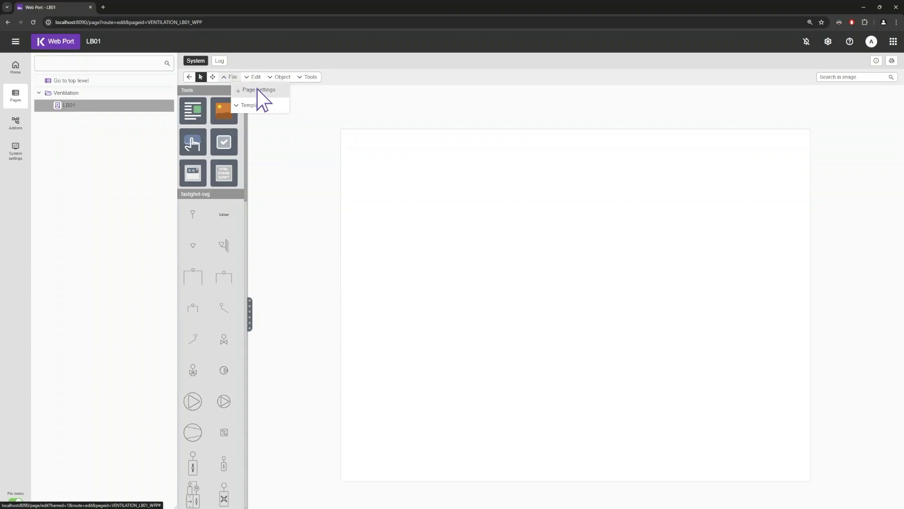
pyautogui.click(264, 100)
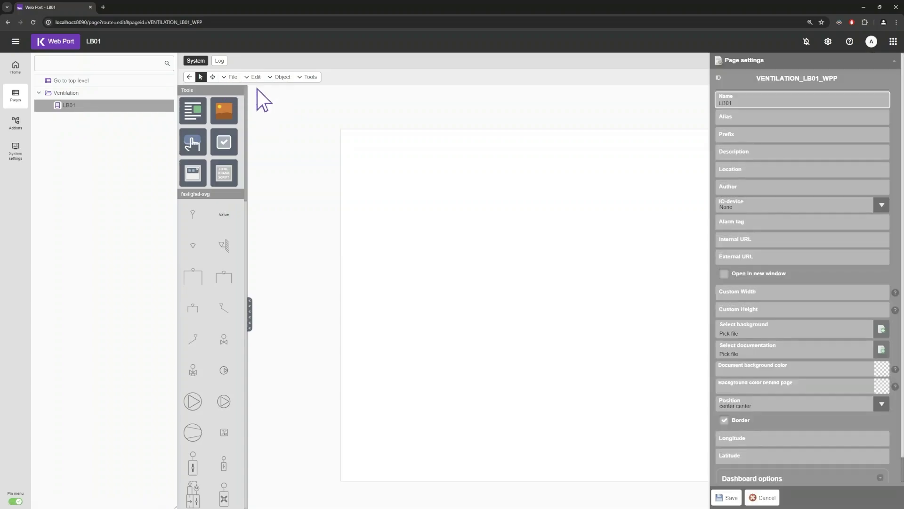
pyautogui.click(747, 118)
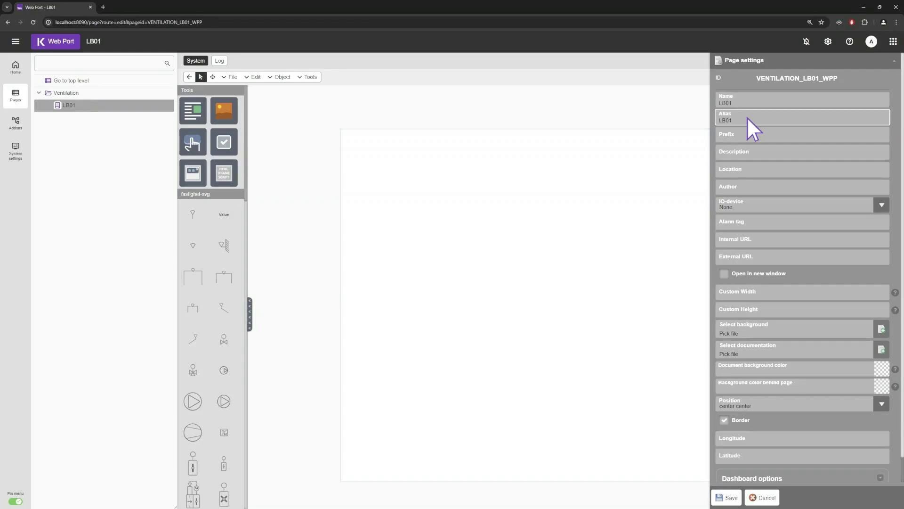
pyautogui.click(749, 137)
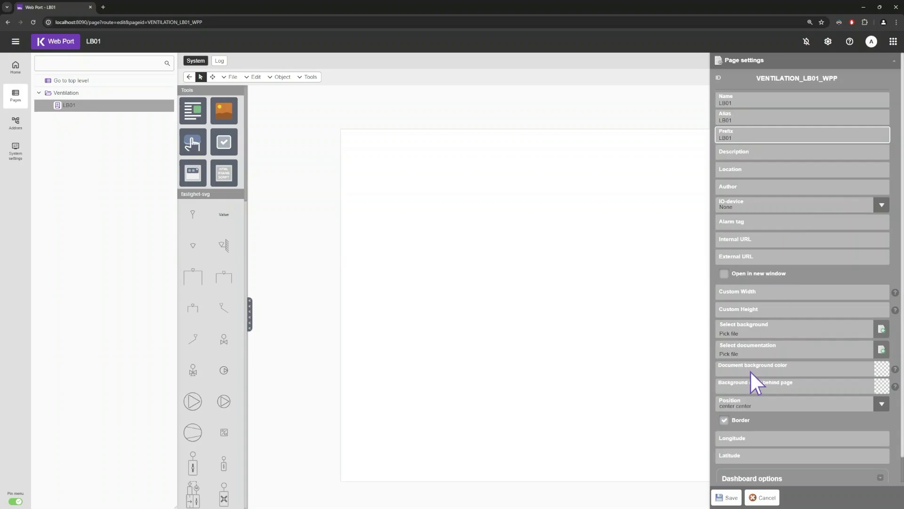
# Step: Choose LB01.svg from the project's backgrounds folder as the page background and save the page settings
pyautogui.click(876, 330)
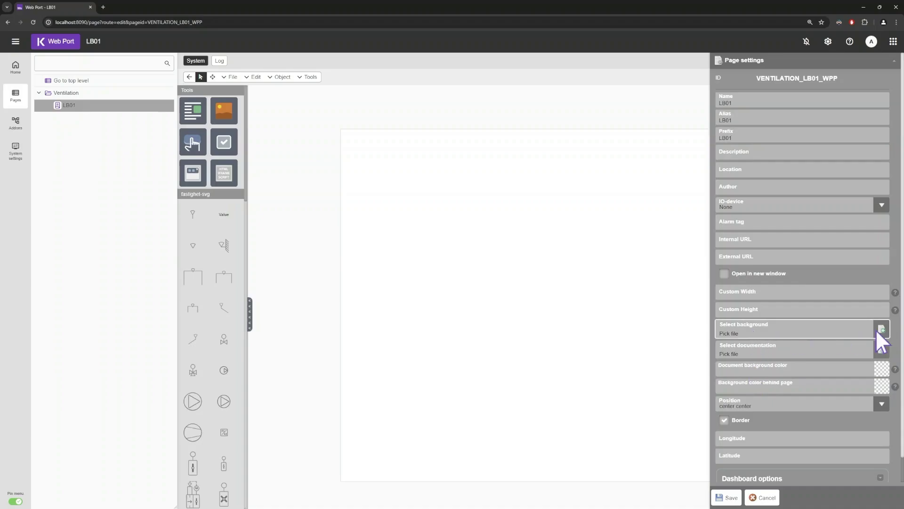
pyautogui.click(809, 365)
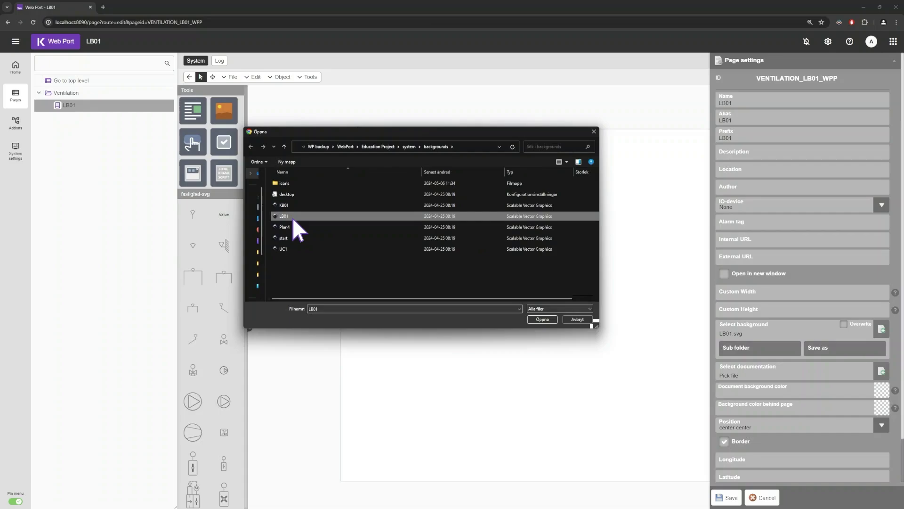
pyautogui.click(538, 318)
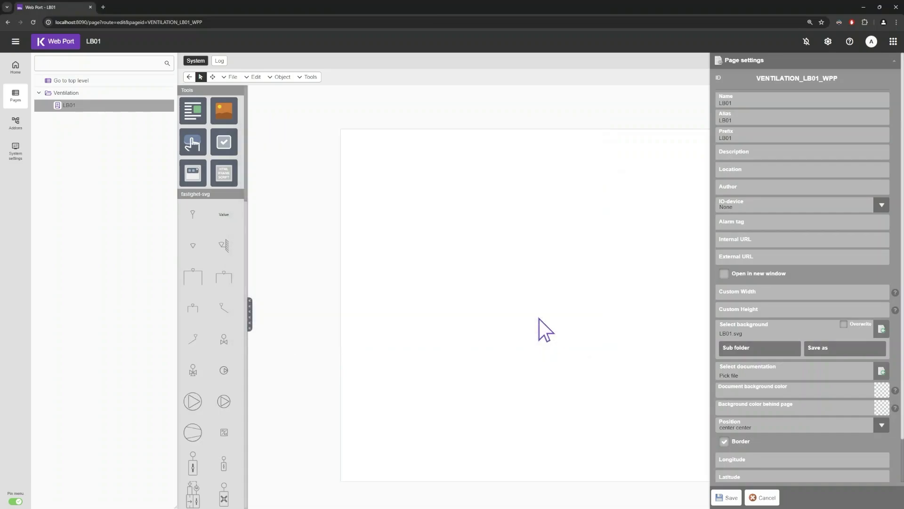
pyautogui.click(727, 497)
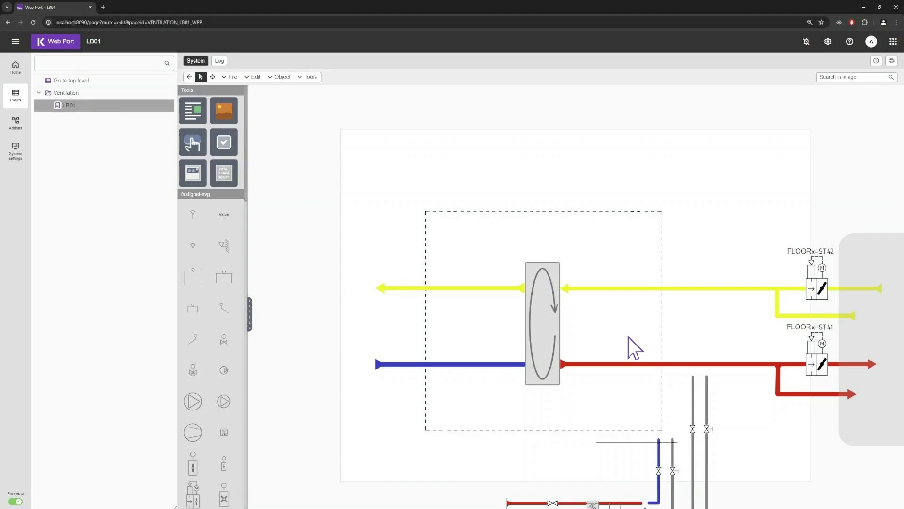
# Step: Open LB01 from the project's system/backgrounds folder in Inkscape and check its page width and height in the document properties
pyautogui.hotkey('alt', 'Tab')
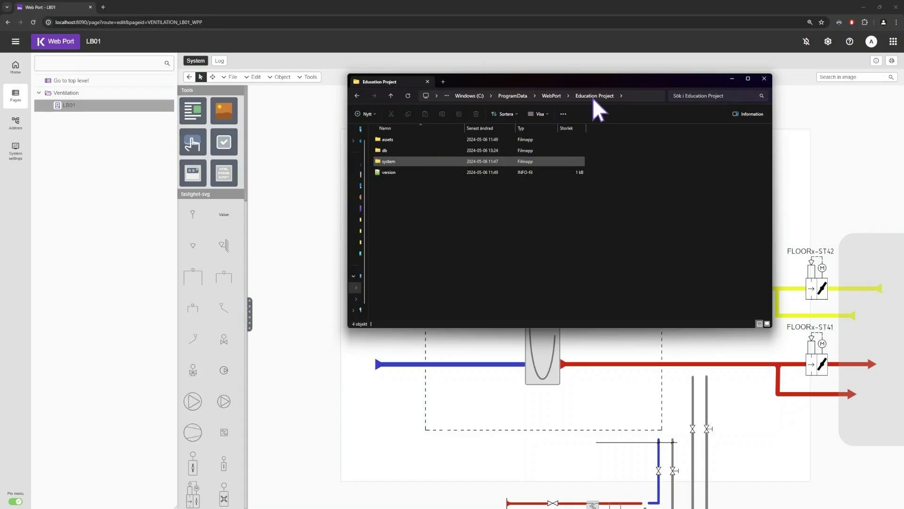
pyautogui.doubleClick(389, 162)
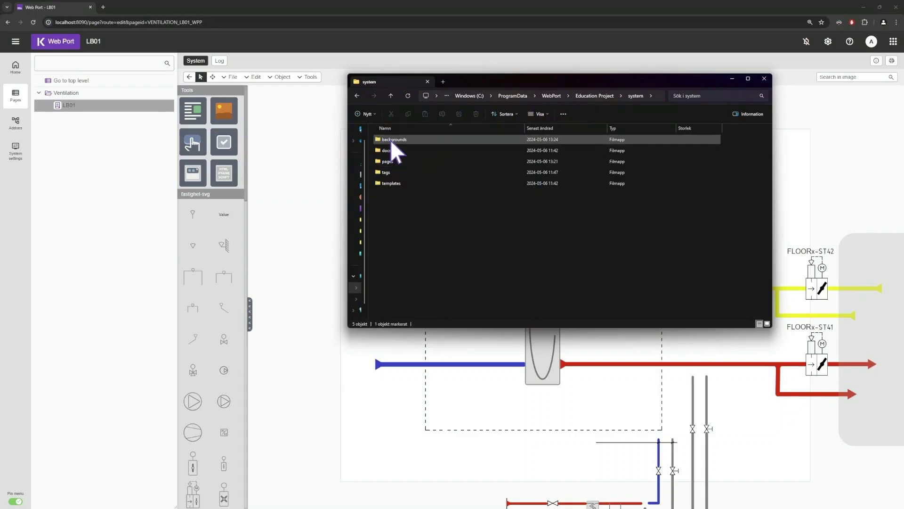
pyautogui.doubleClick(391, 140)
pyautogui.click(390, 139)
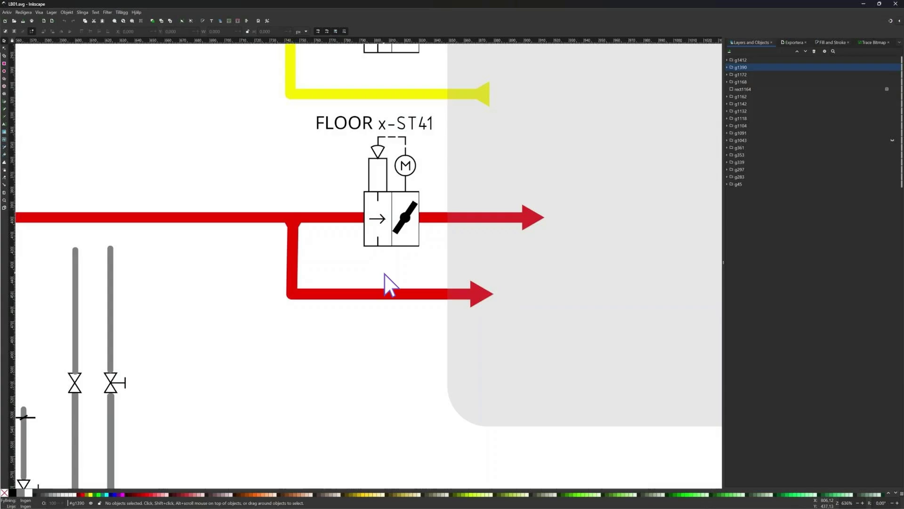
pyautogui.rightClick(384, 275)
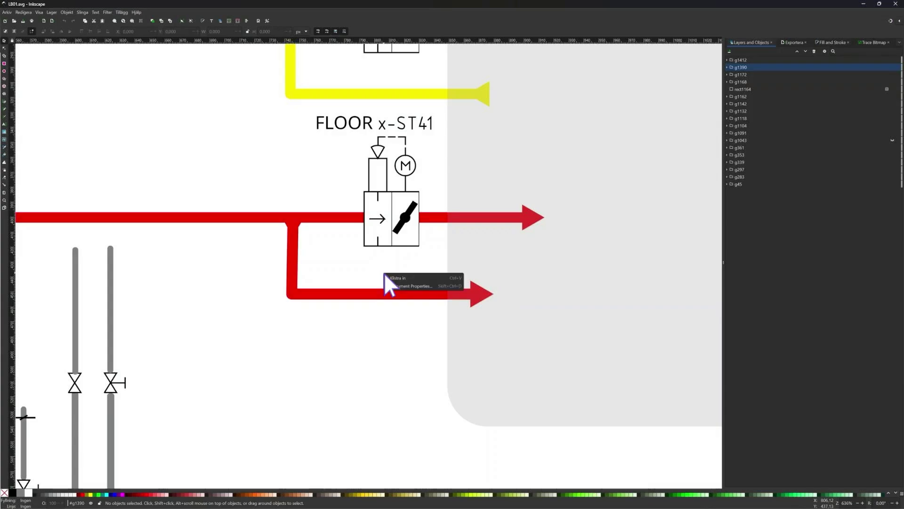
pyautogui.click(409, 286)
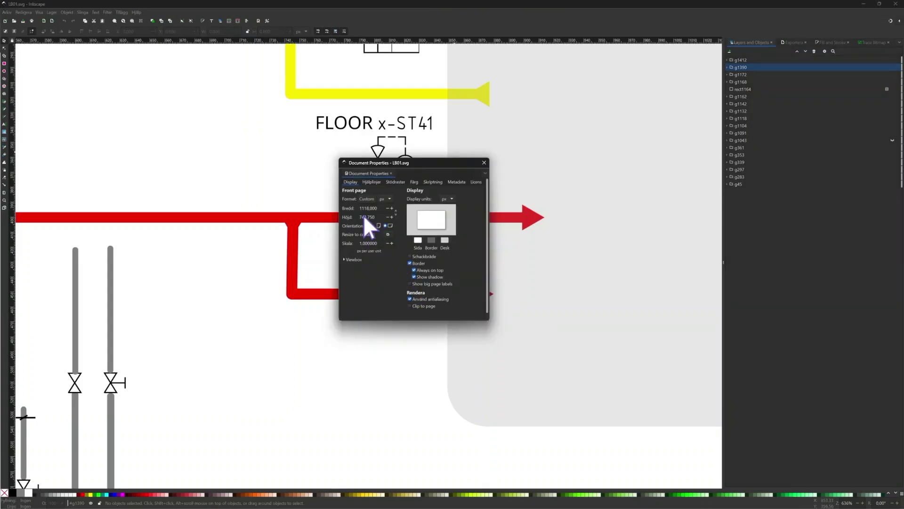
pyautogui.click(484, 162)
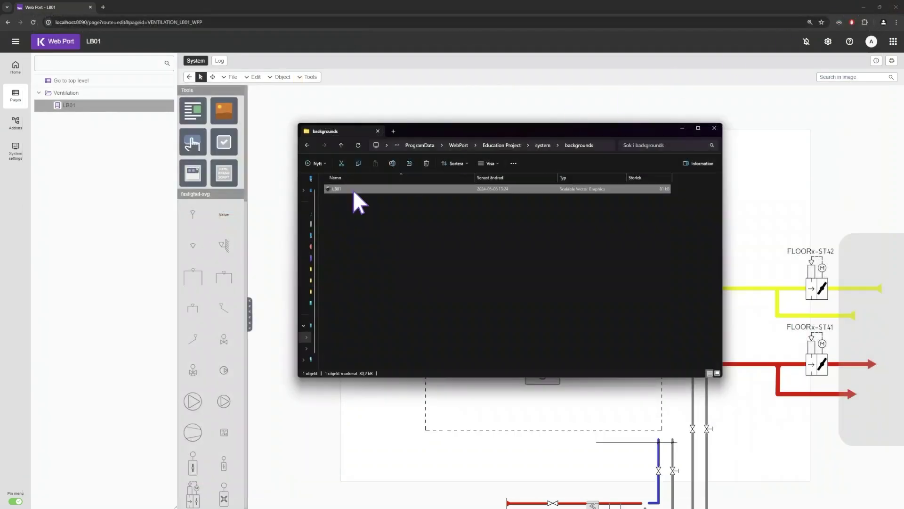
# Step: Open LB01.svg in Notepad++ to read its width and height attributes, and return to Web Port
pyautogui.rightClick(354, 190)
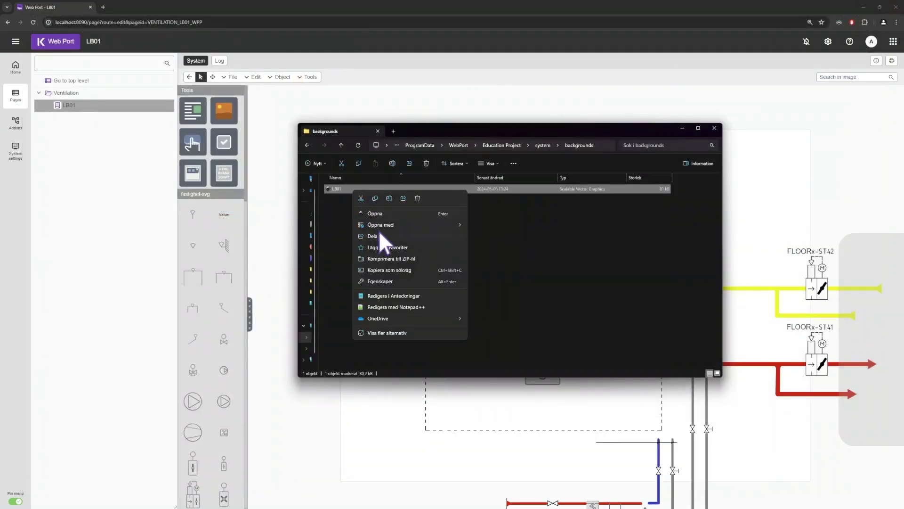
pyautogui.click(395, 307)
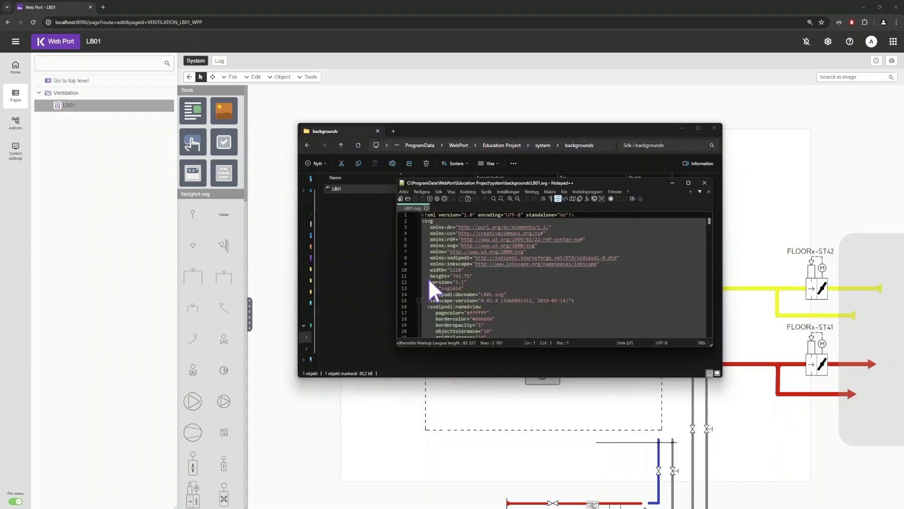
pyautogui.hotkey('alt', 'Tab')
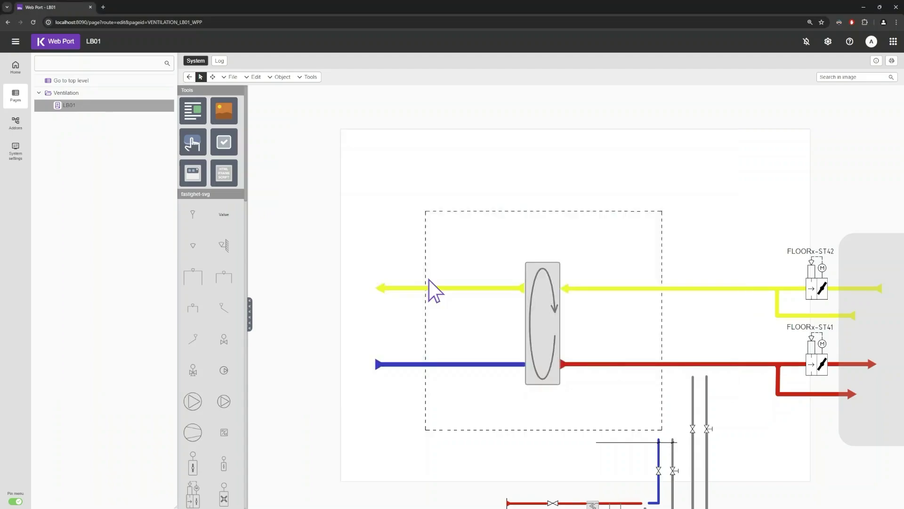
# Step: Set the LB01 page's custom width to 1118 and custom height to 744, and save the page settings
pyautogui.click(228, 77)
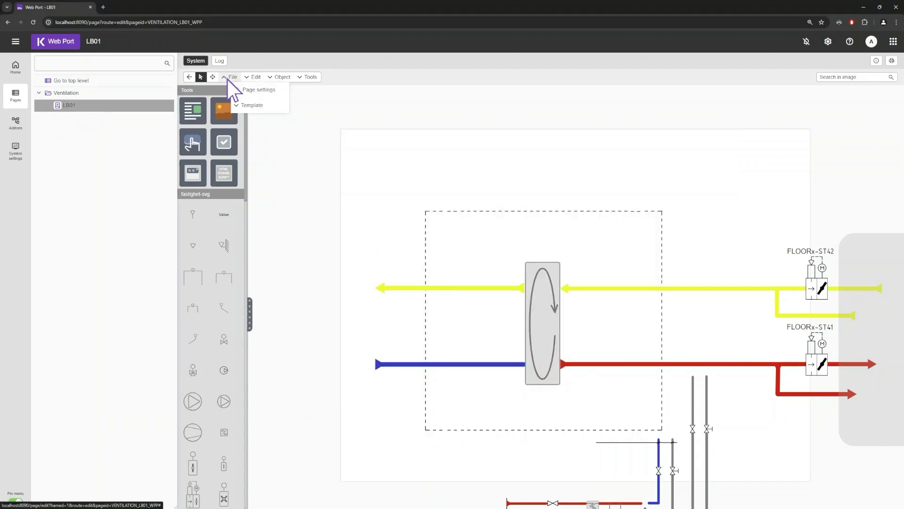
pyautogui.click(255, 89)
pyautogui.click(790, 292)
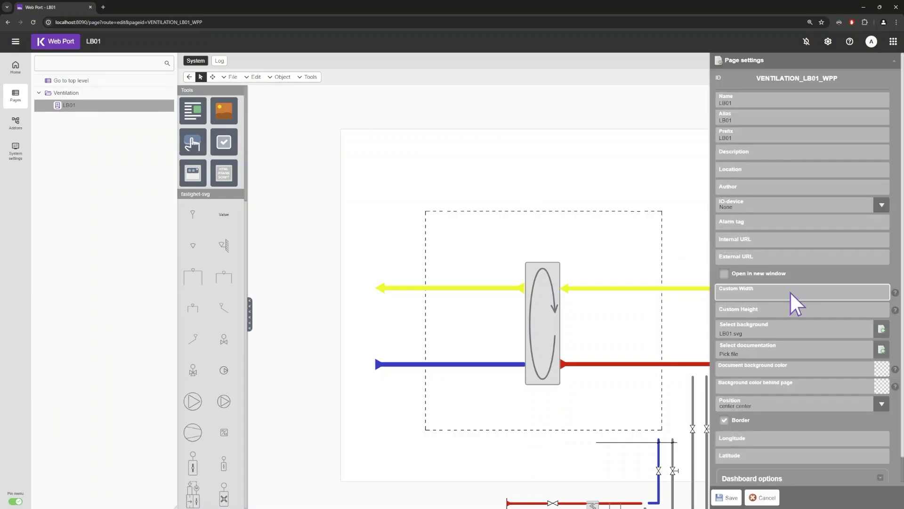
pyautogui.write('1118')
pyautogui.click(787, 310)
pyautogui.write('800')
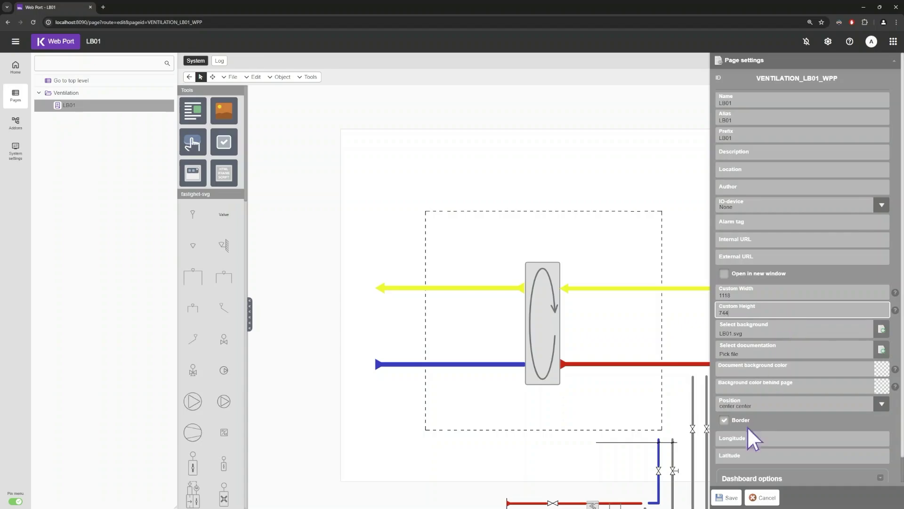
pyautogui.click(728, 498)
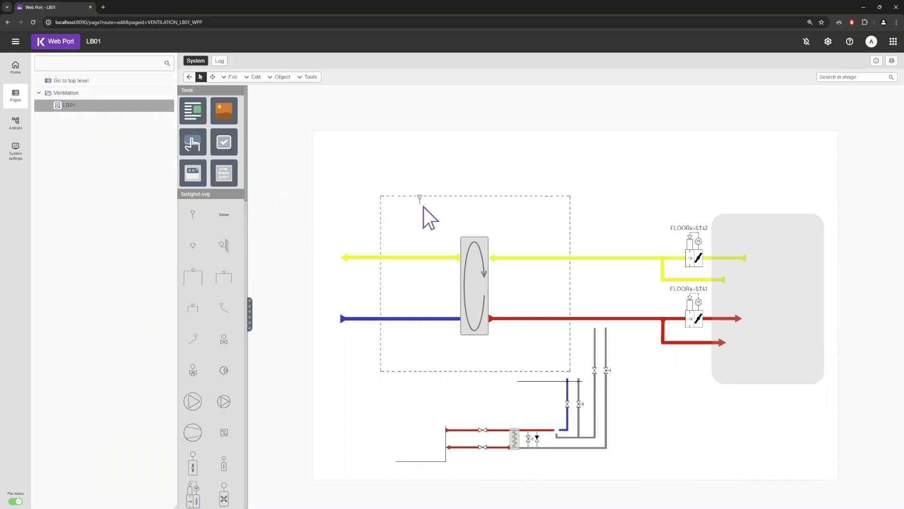
# Step: Place a sensor symbol on the red duct just before the FLOORx-ST41 damper, name it GT11 and review its tag prefix
pyautogui.moveTo(423, 207); pyautogui.dragTo(621, 280)
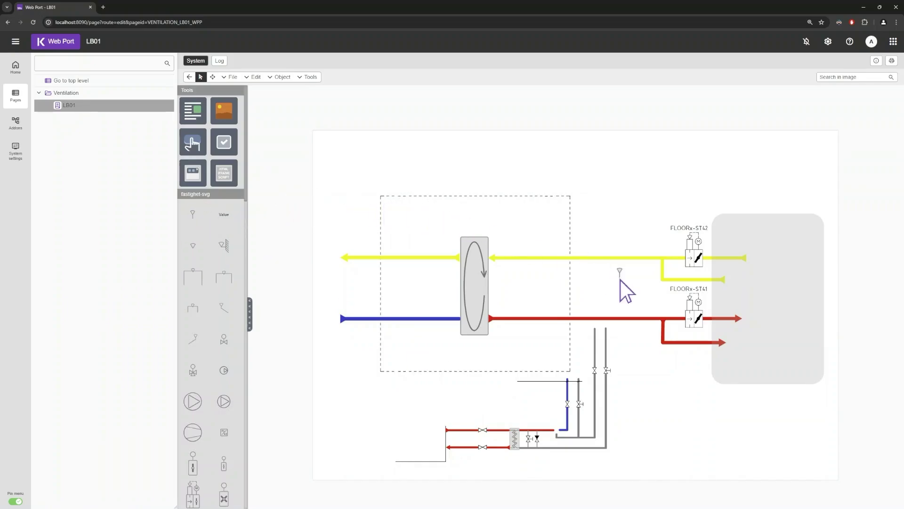
pyautogui.click(632, 318)
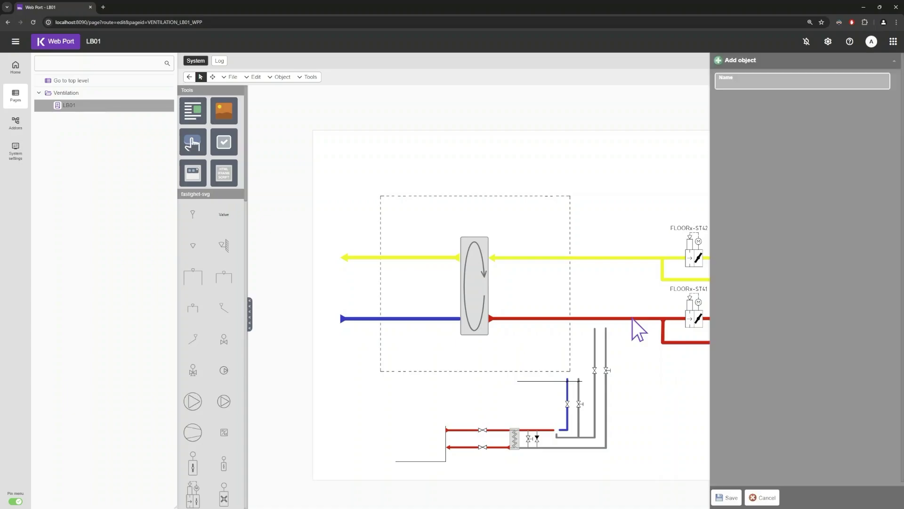
pyautogui.click(777, 85)
pyautogui.write('GT11')
pyautogui.click(728, 498)
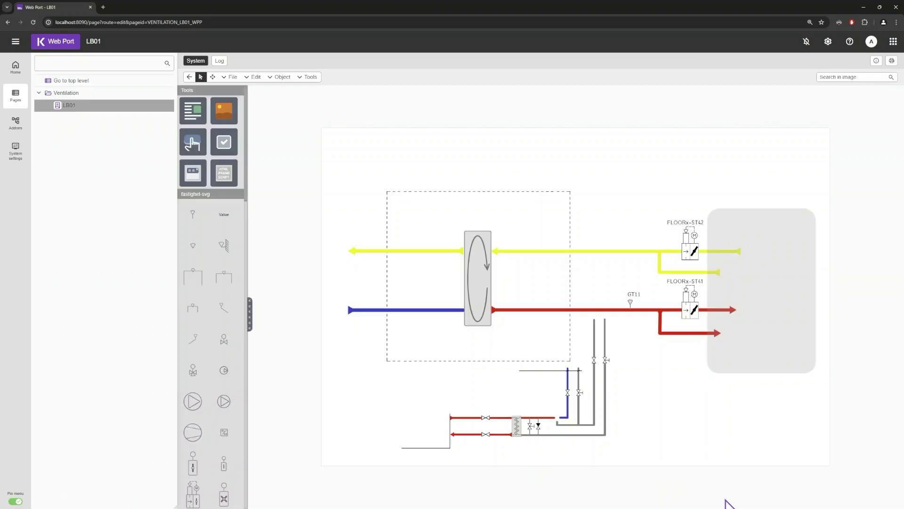
pyautogui.click(632, 302)
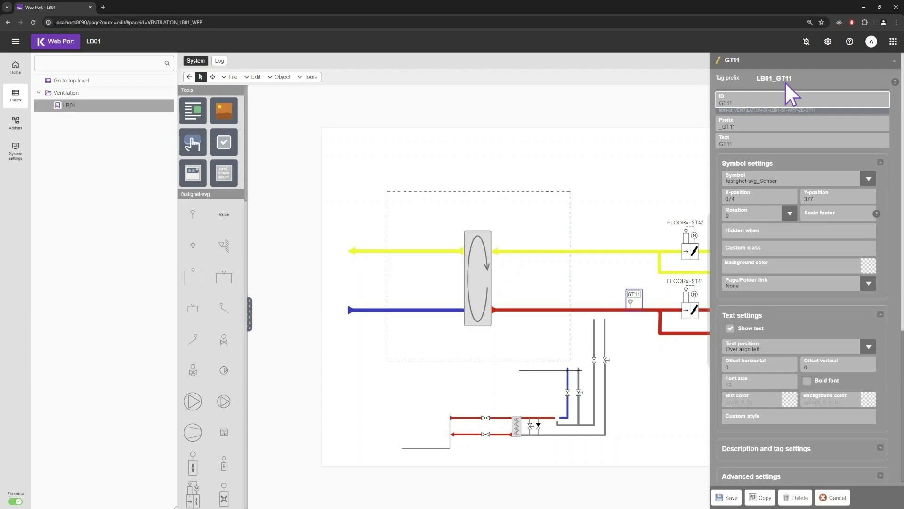
pyautogui.click(728, 498)
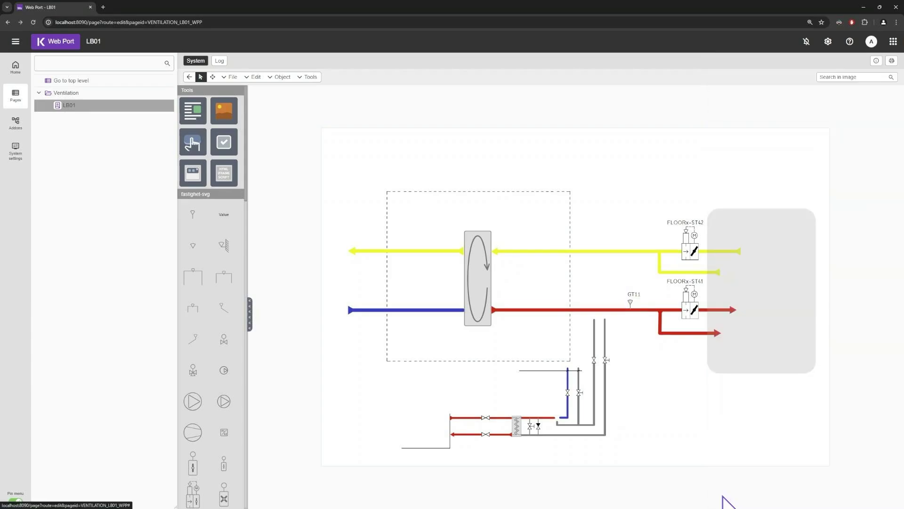